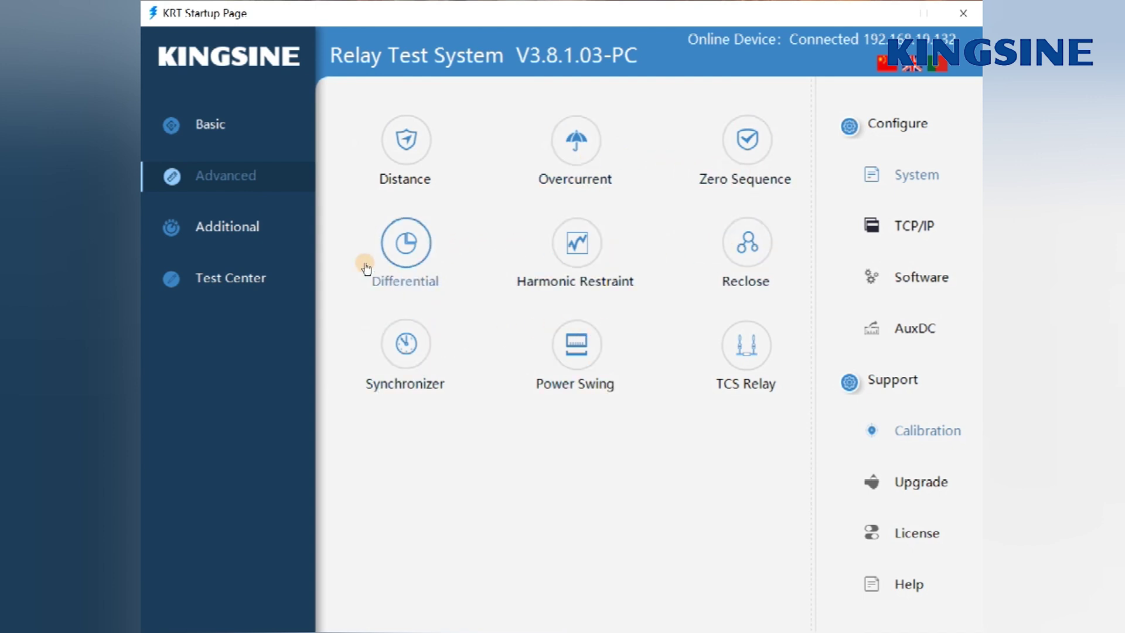
Look through the Additional modules and the Test Center's template library as far as the ABB REL670 template files
click(242, 226)
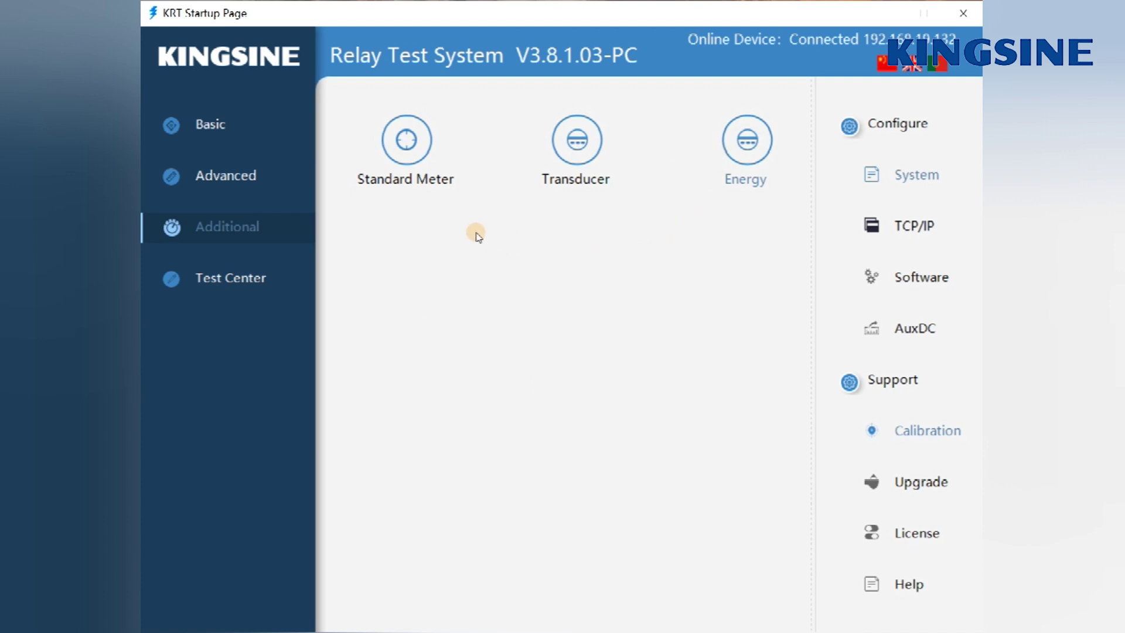
click(240, 281)
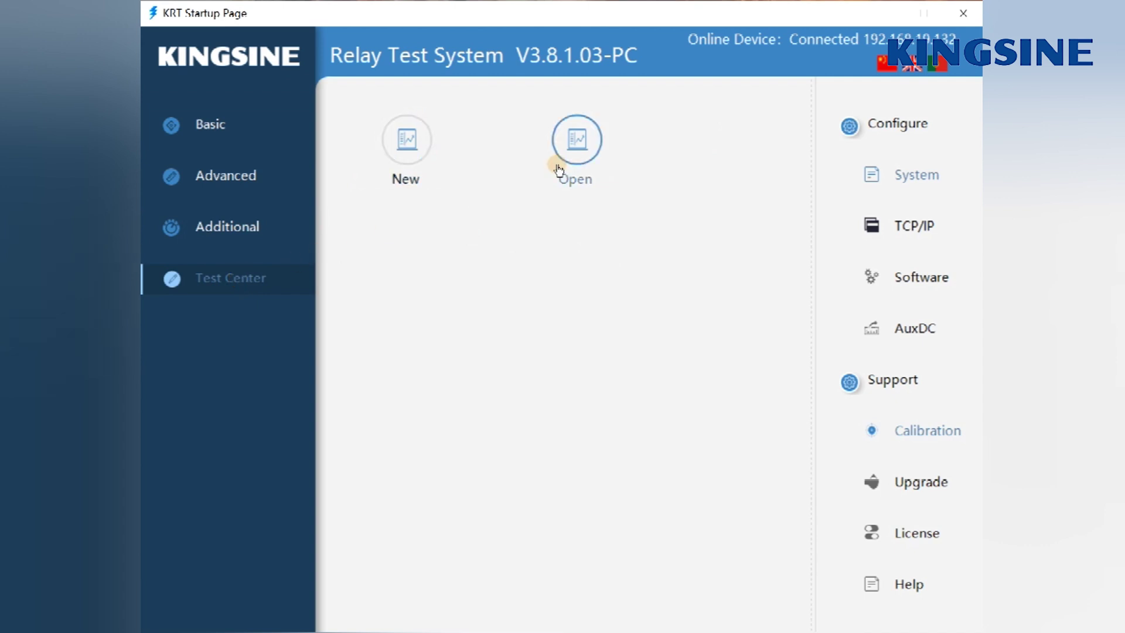
click(583, 151)
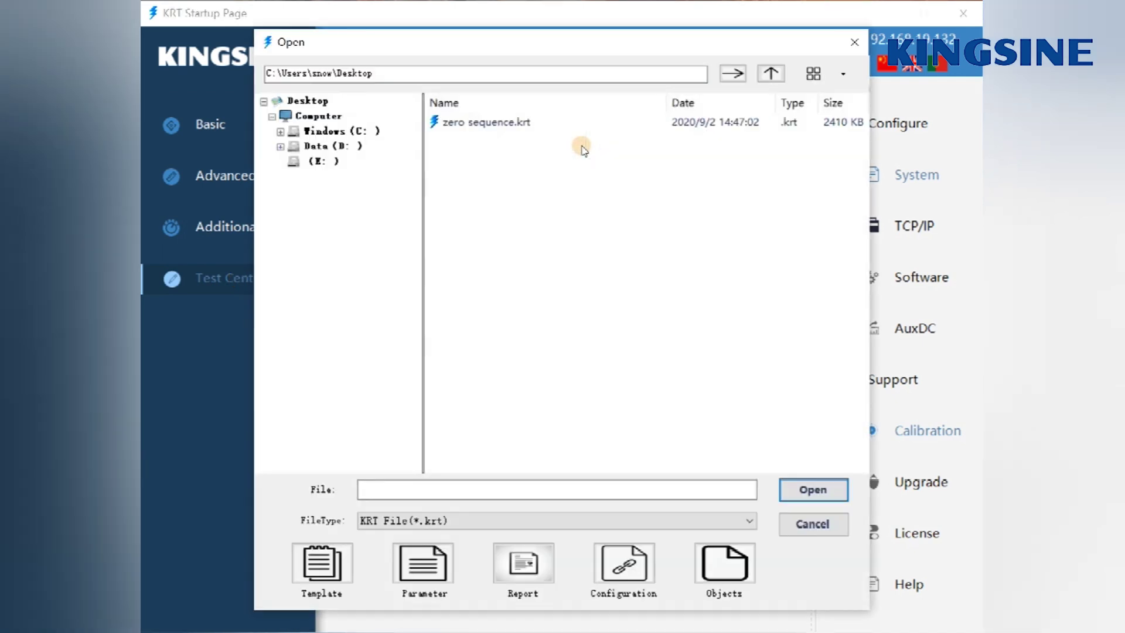
click(322, 563)
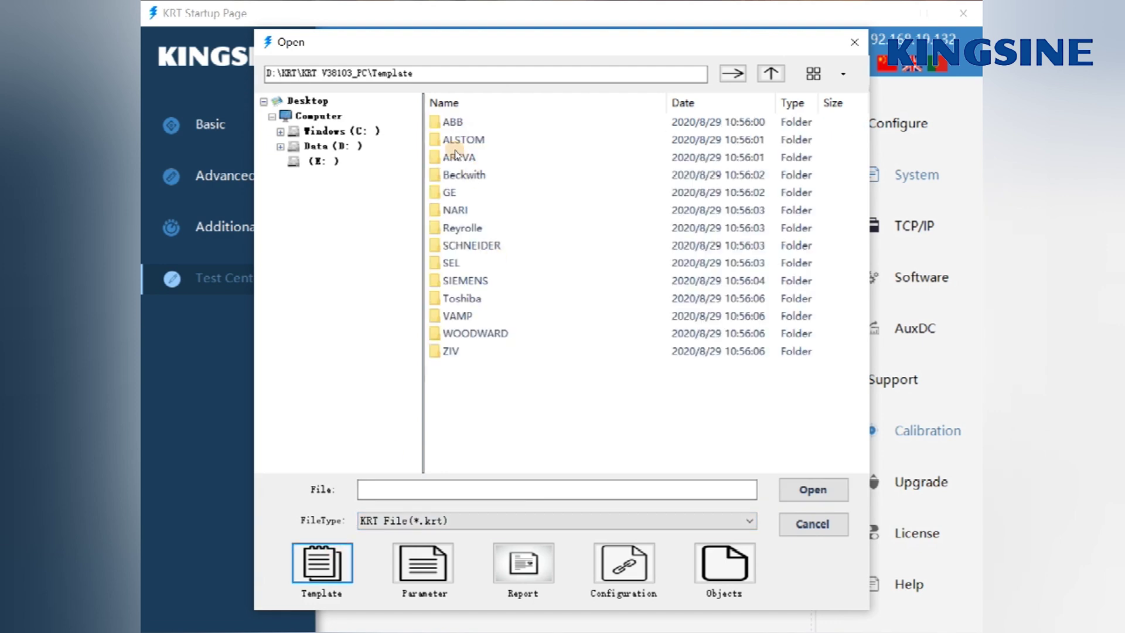
double_click(457, 120)
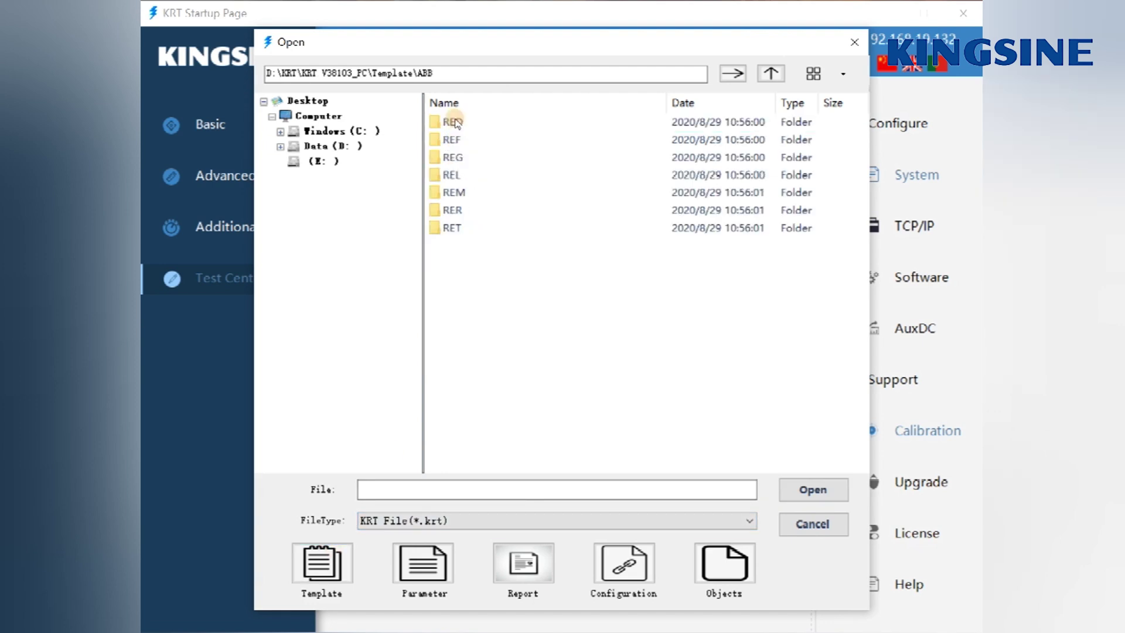
click(453, 175)
double_click(452, 175)
double_click(452, 175)
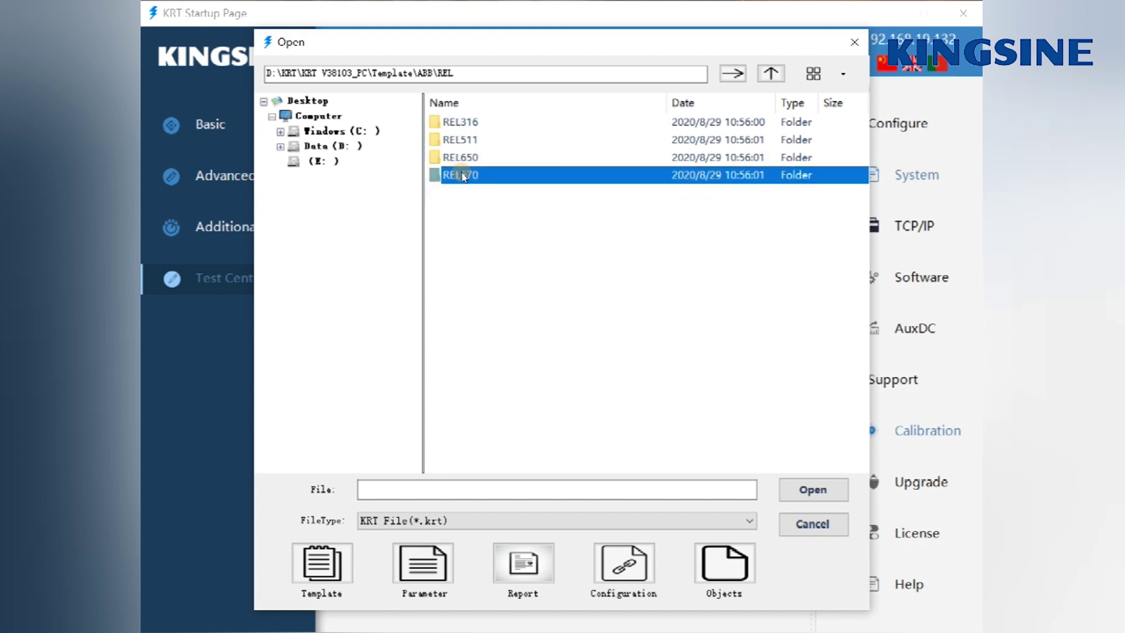
click(527, 157)
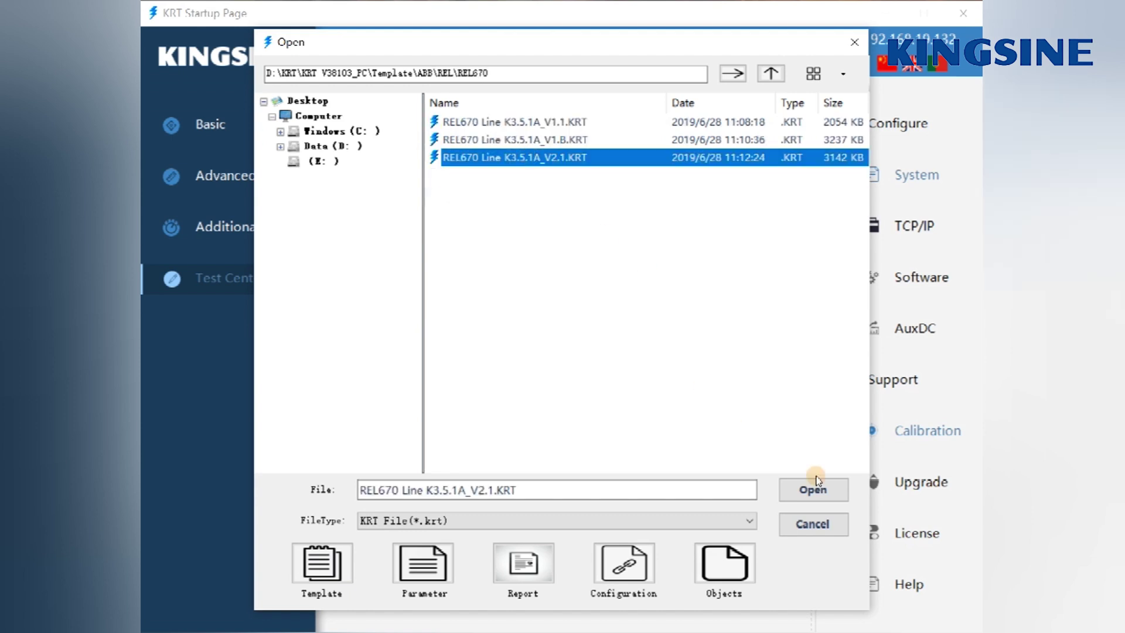
click(814, 523)
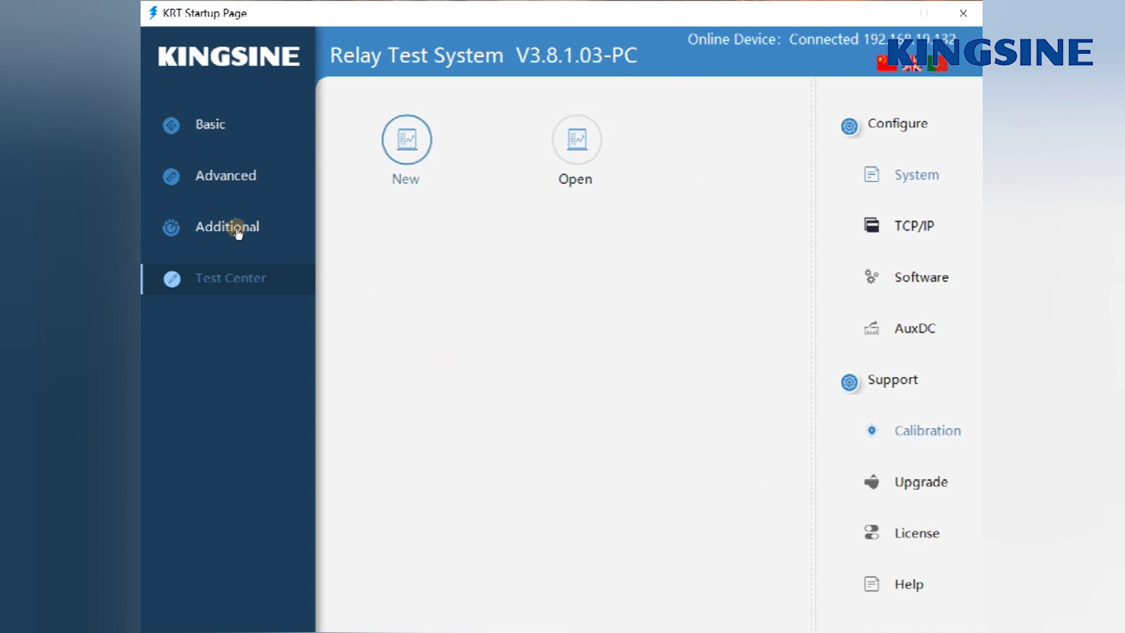
Return to the Advanced modules and load the system configuration from 333.xml
click(225, 175)
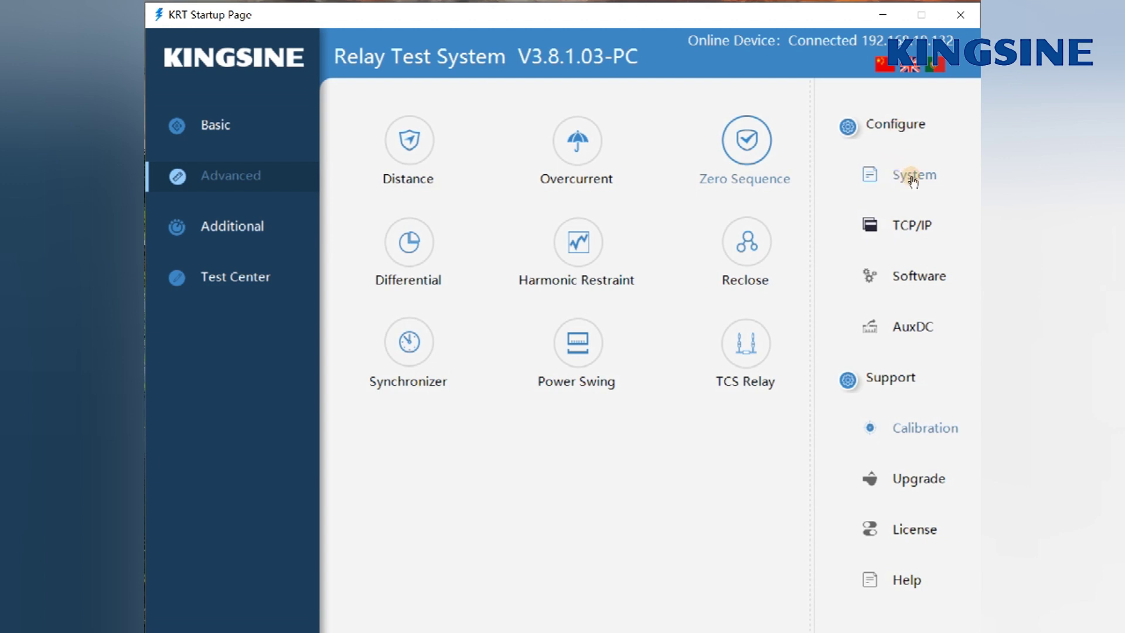
click(912, 179)
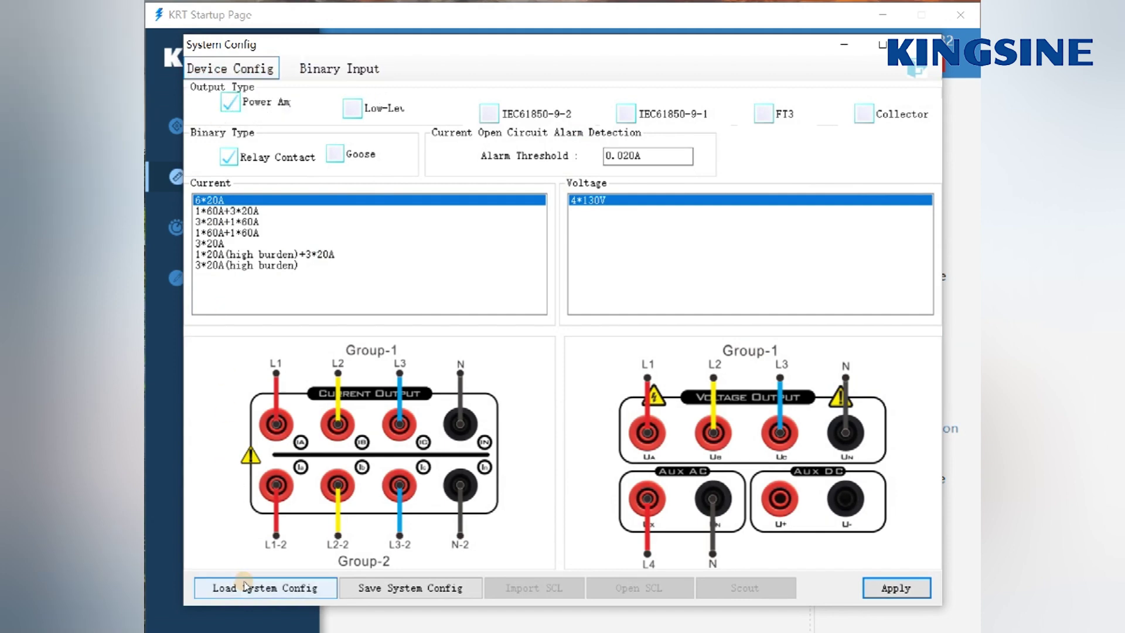
click(287, 588)
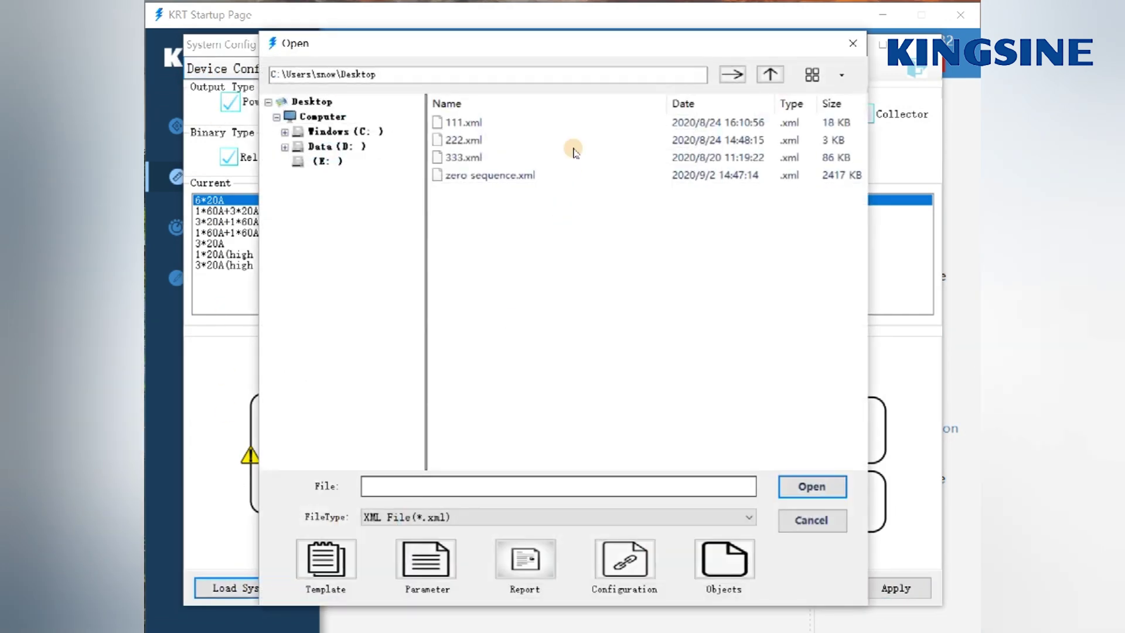
click(466, 157)
click(811, 486)
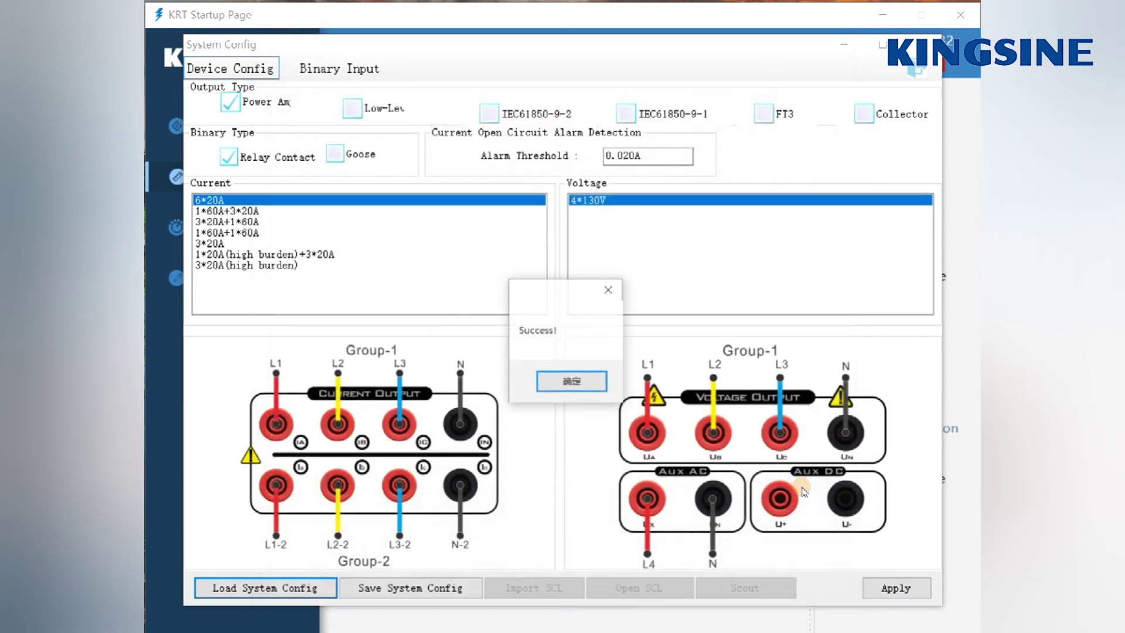
click(572, 379)
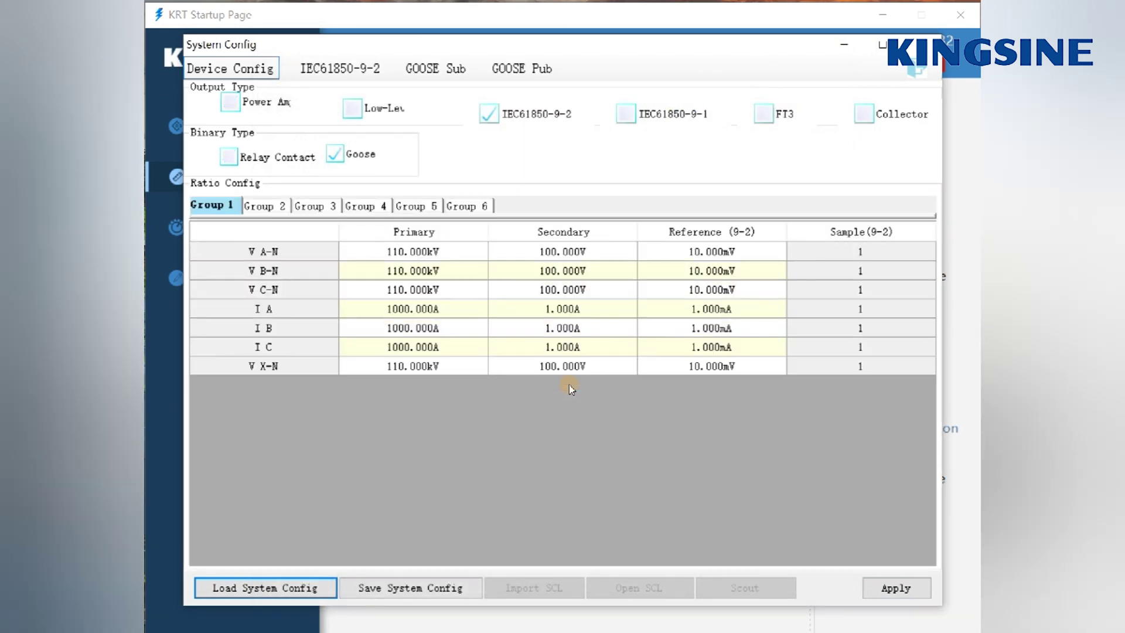
Import the SCL file Pattaya Nua Substation.scd in the IEC61850-9-2 settings and close the SCL viewer
click(353, 71)
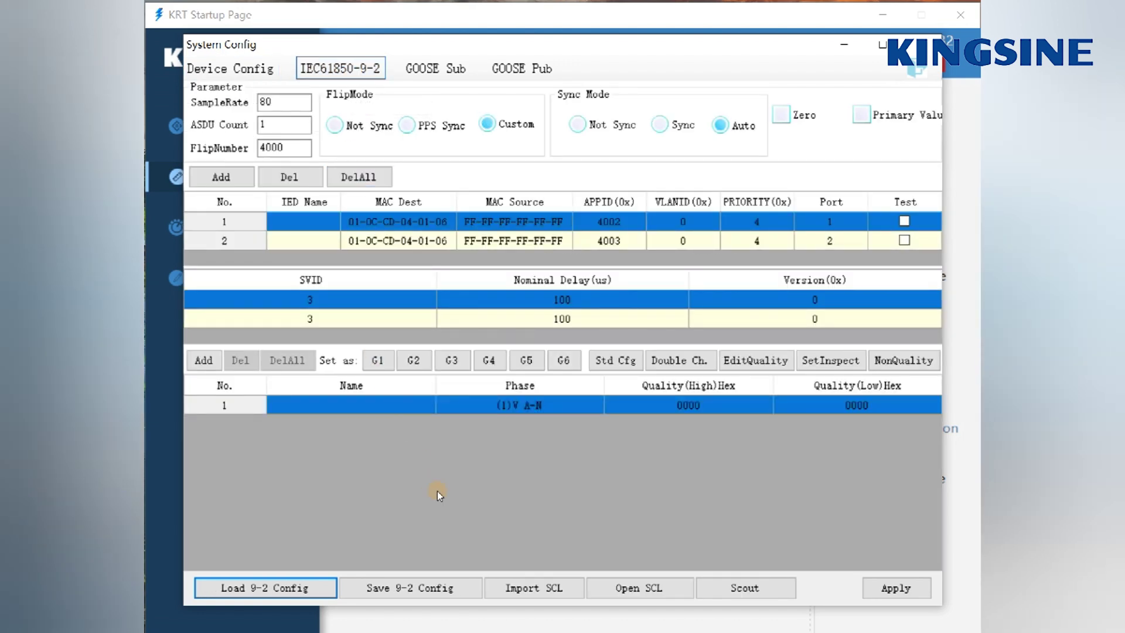
click(540, 581)
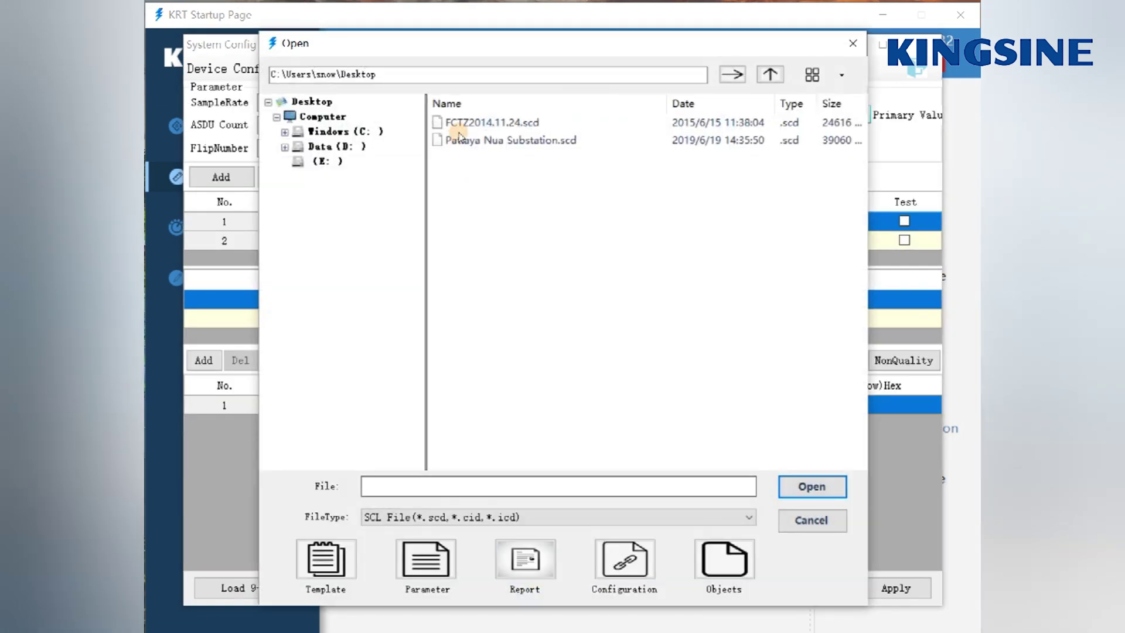
click(472, 142)
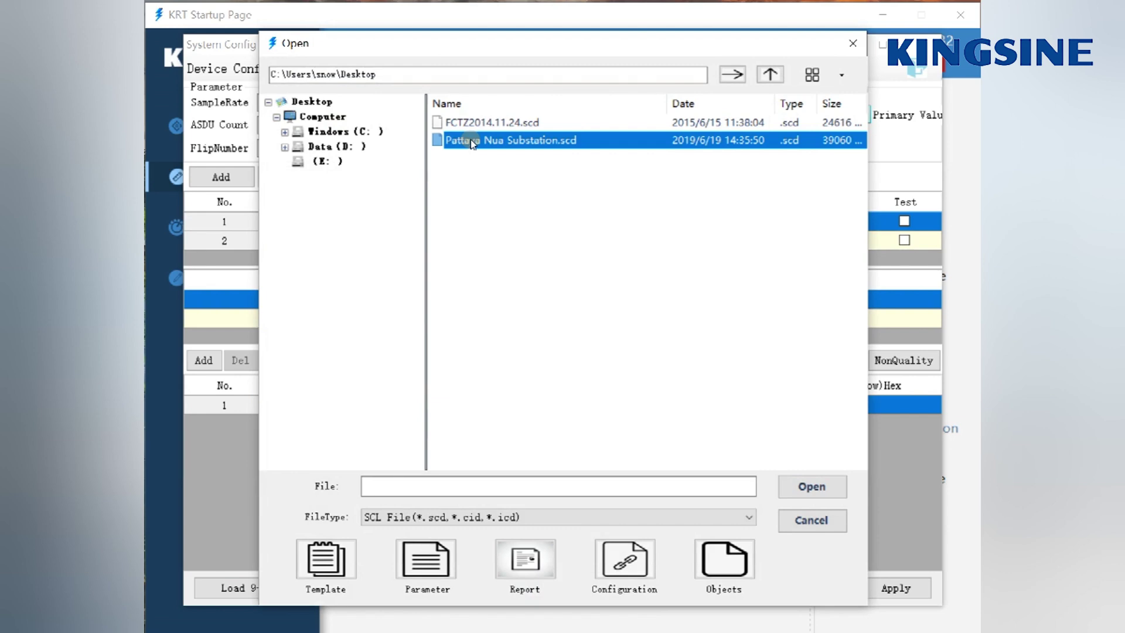
click(817, 487)
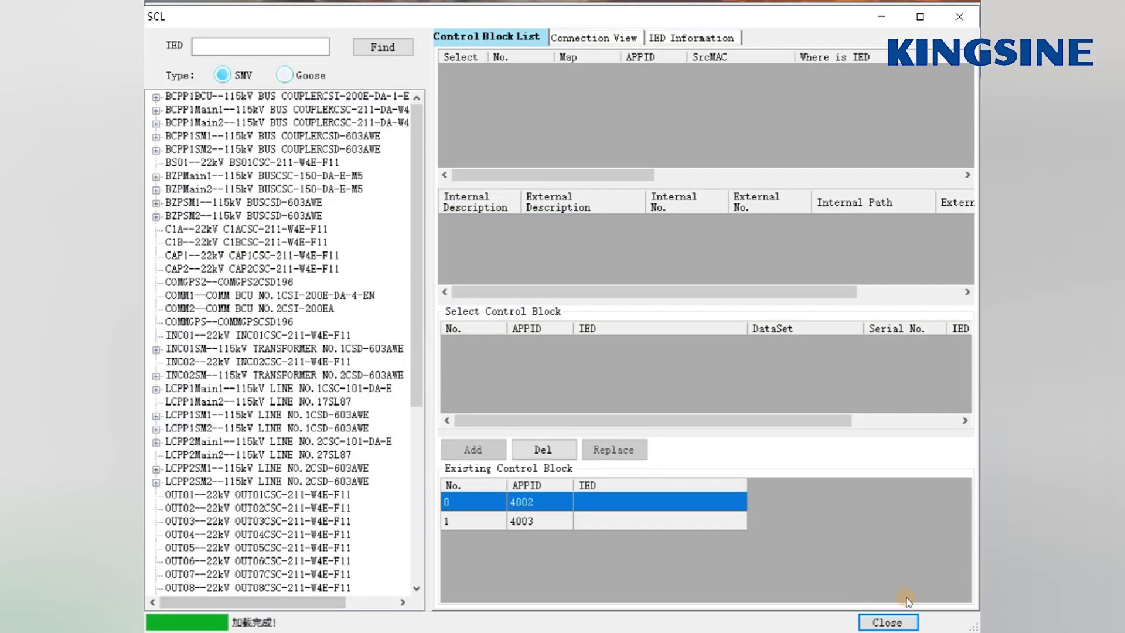
click(888, 622)
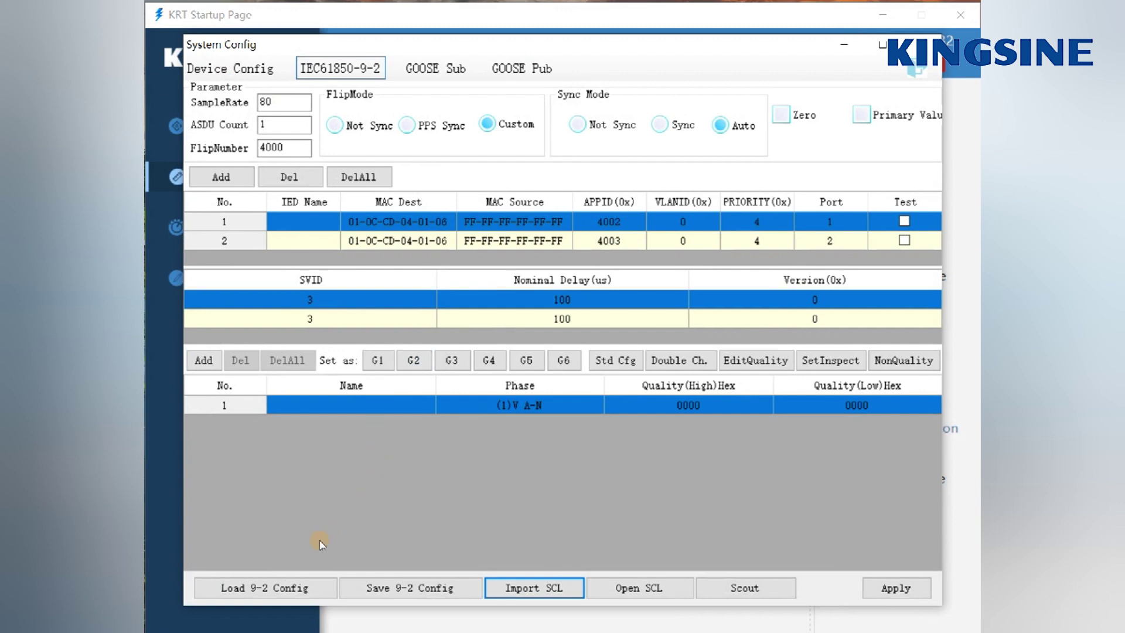
Load the IEC61850-9-2 configuration from 222.xml
click(266, 587)
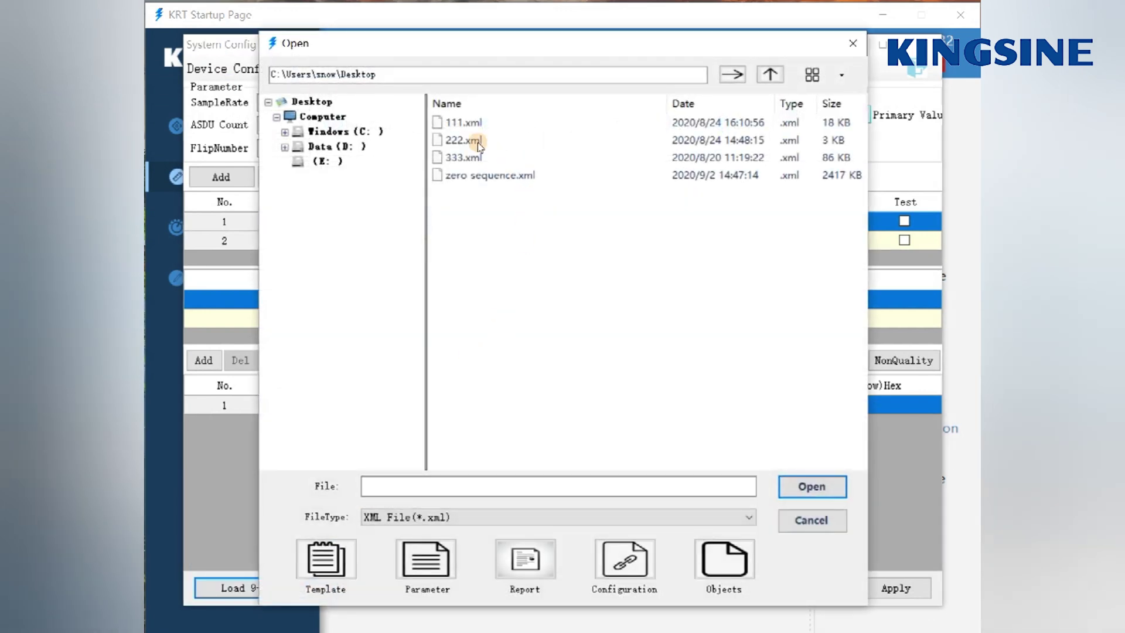
click(478, 142)
click(808, 486)
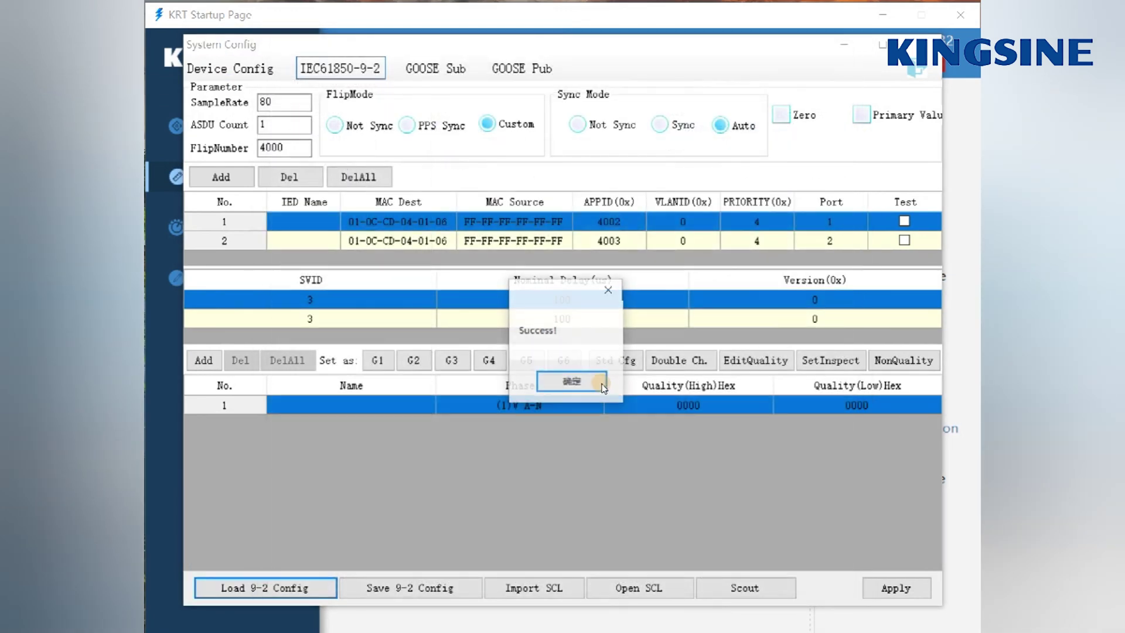
click(572, 382)
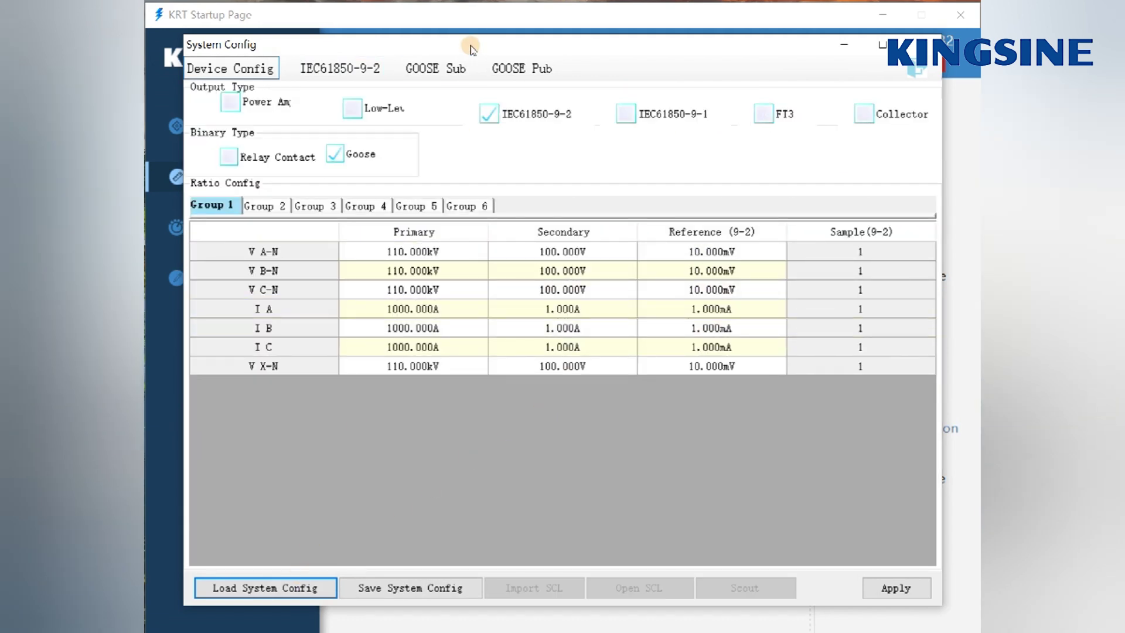
Load the GOOSE subscription configuration from 111.xml
click(443, 65)
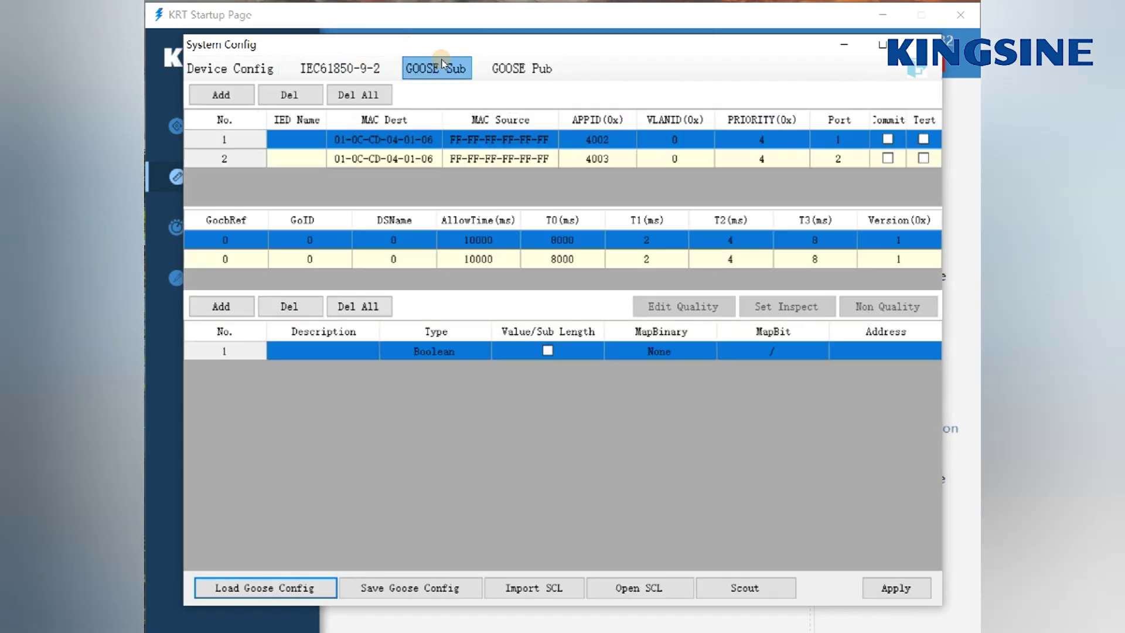
click(265, 588)
click(477, 124)
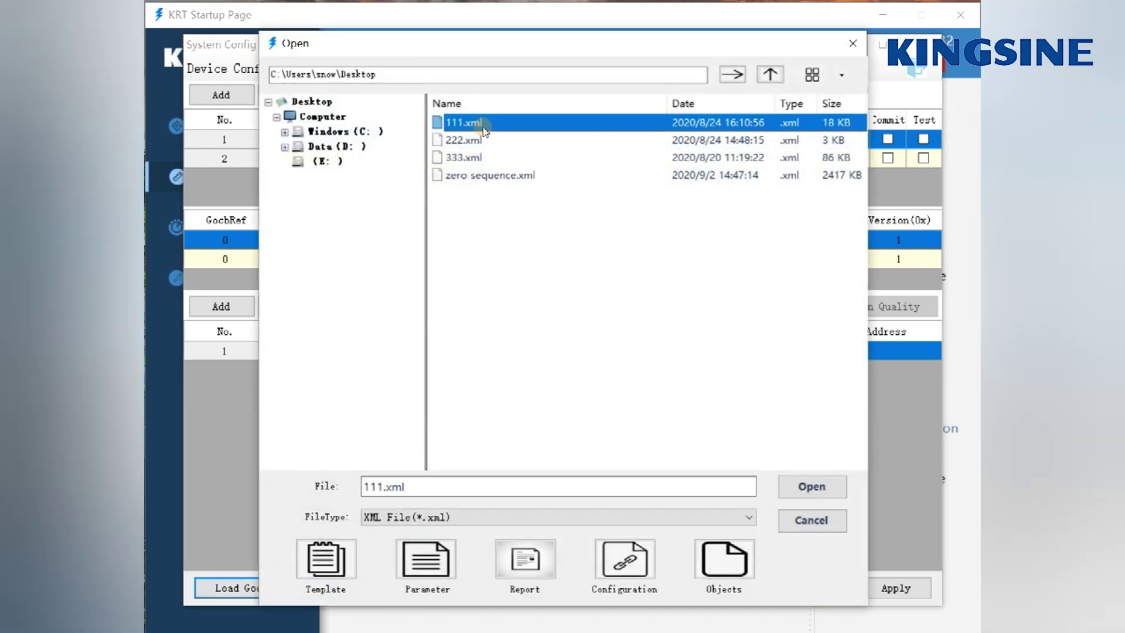
click(811, 485)
click(573, 381)
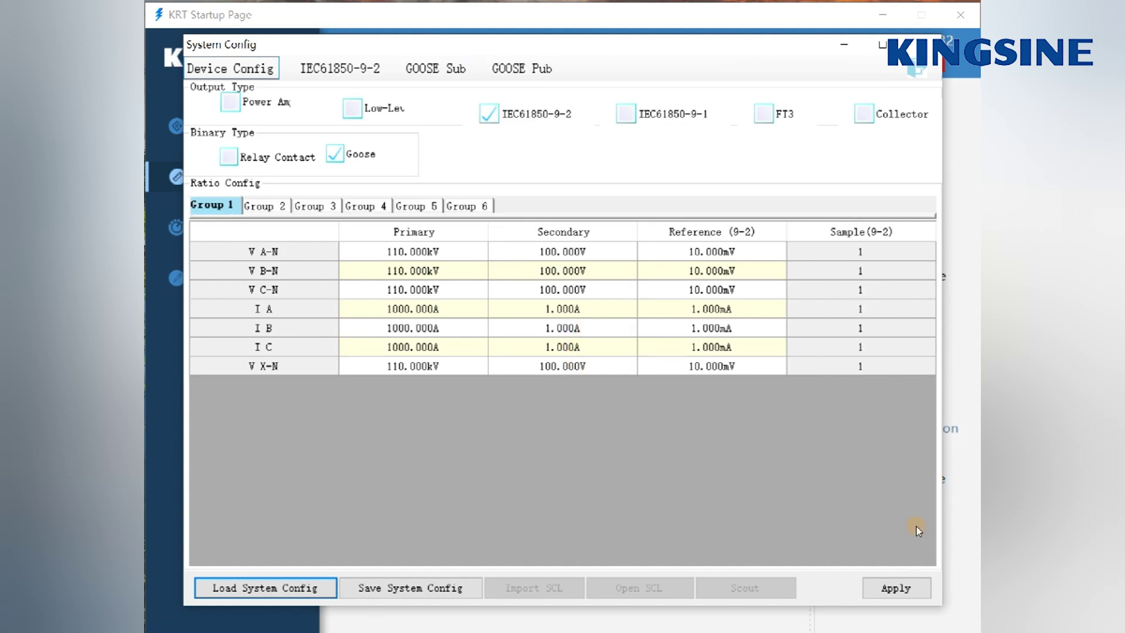
Apply the system configuration to the test device and close the system configuration window
click(902, 589)
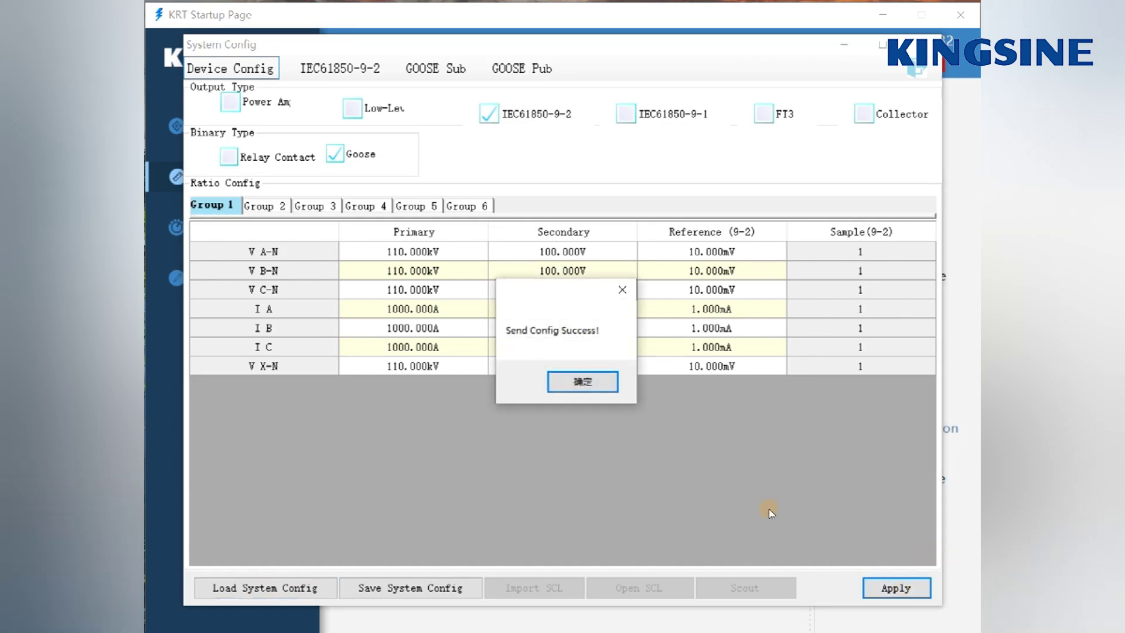
click(601, 384)
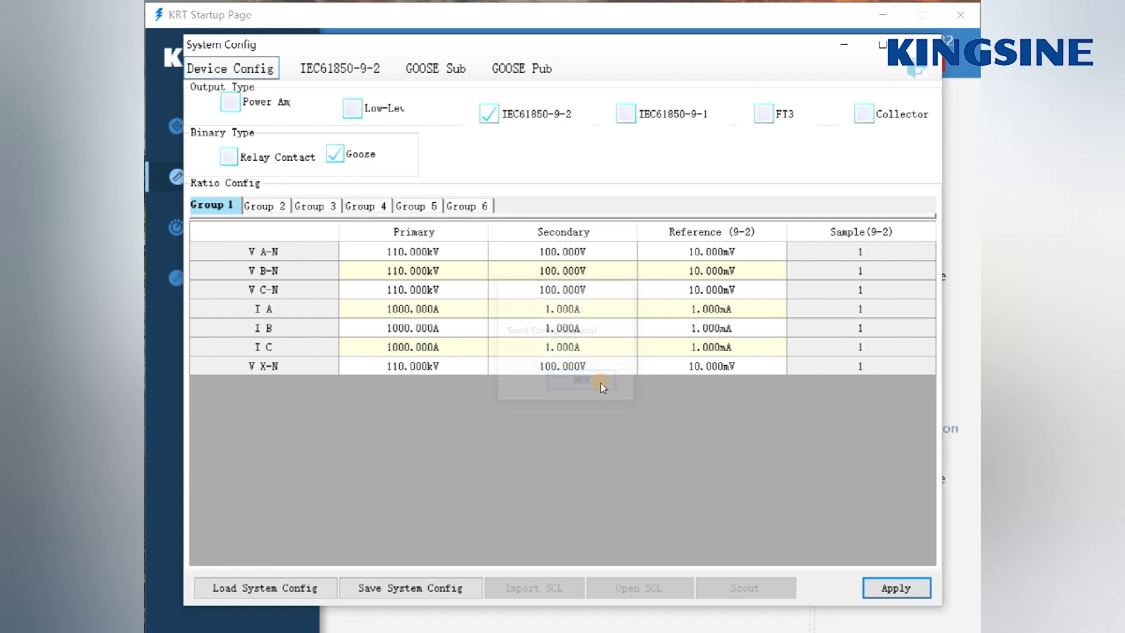
click(918, 70)
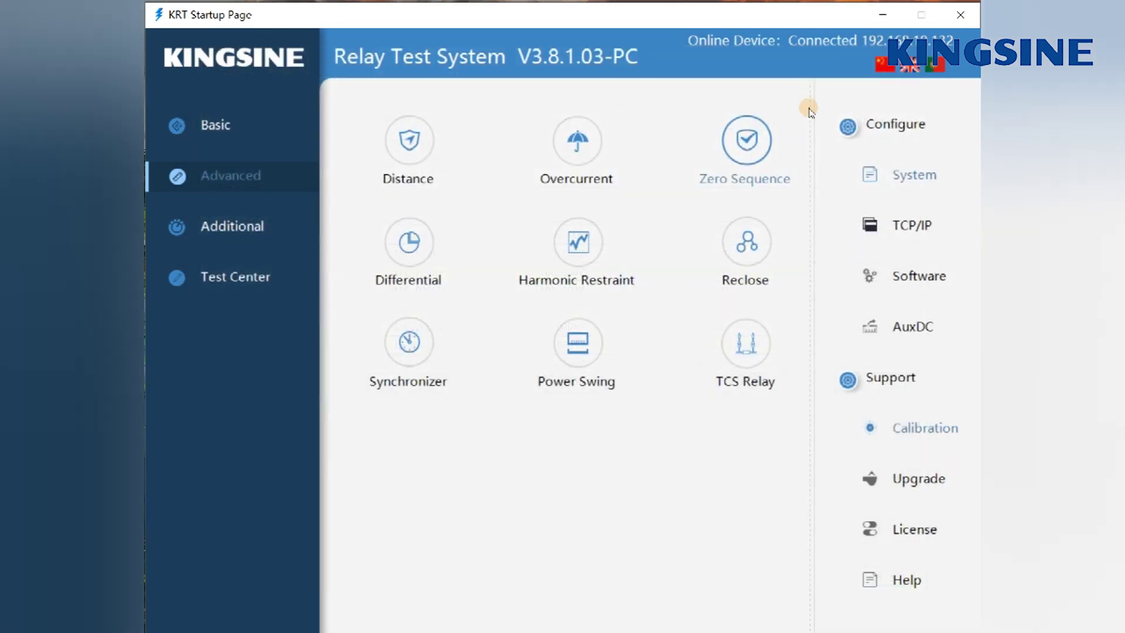
Open the Zero Sequence module and load its test parameters from zero sequence.xml
click(745, 141)
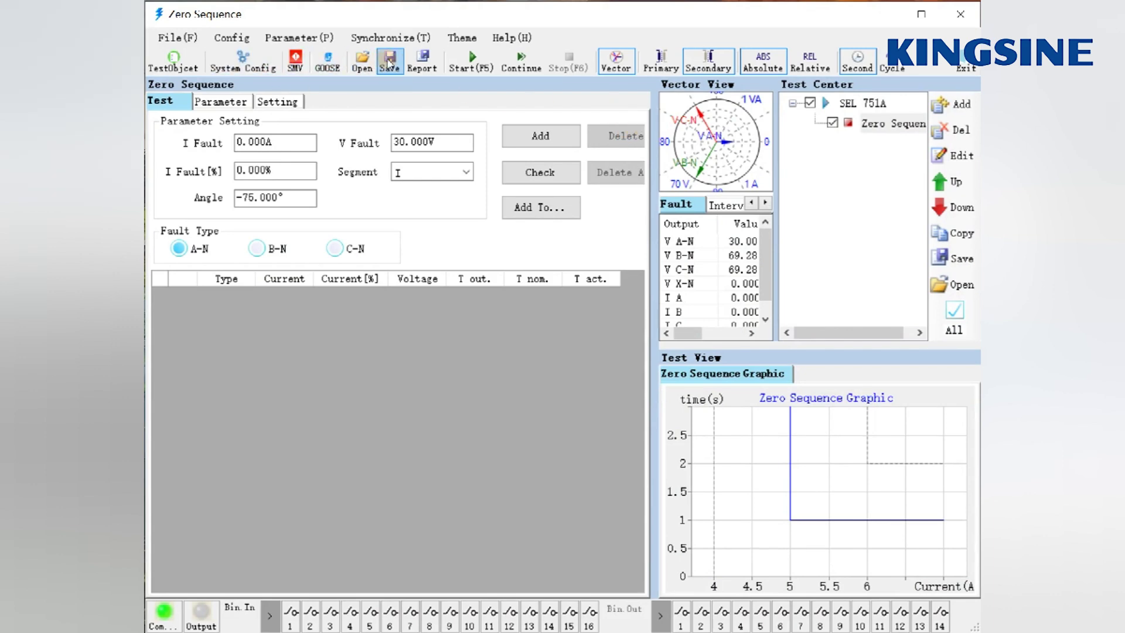
click(362, 59)
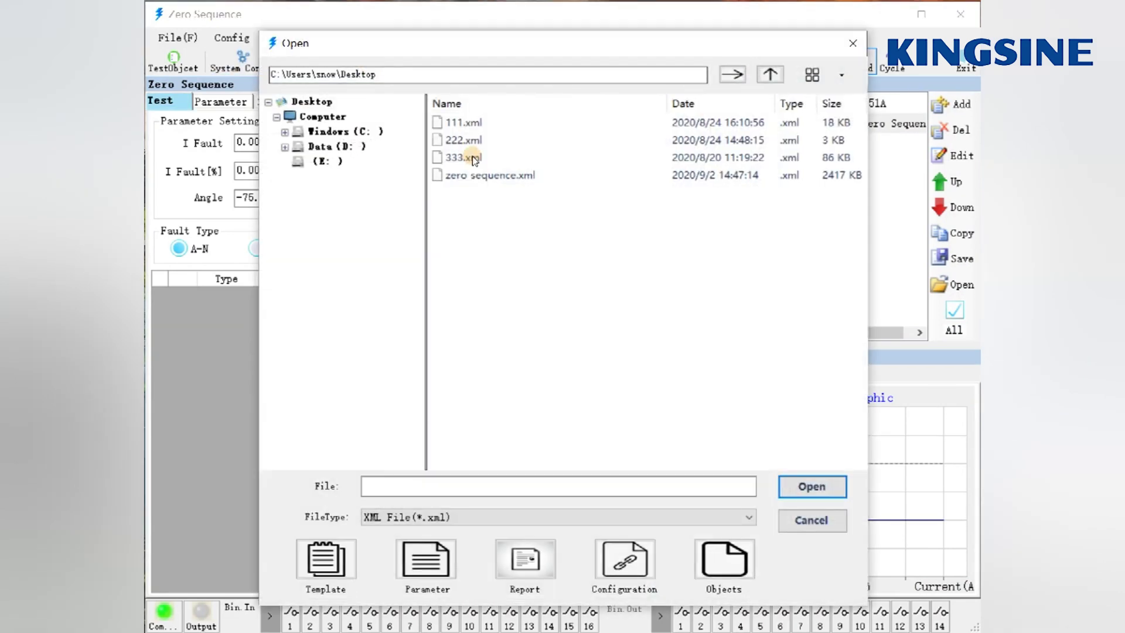
click(484, 176)
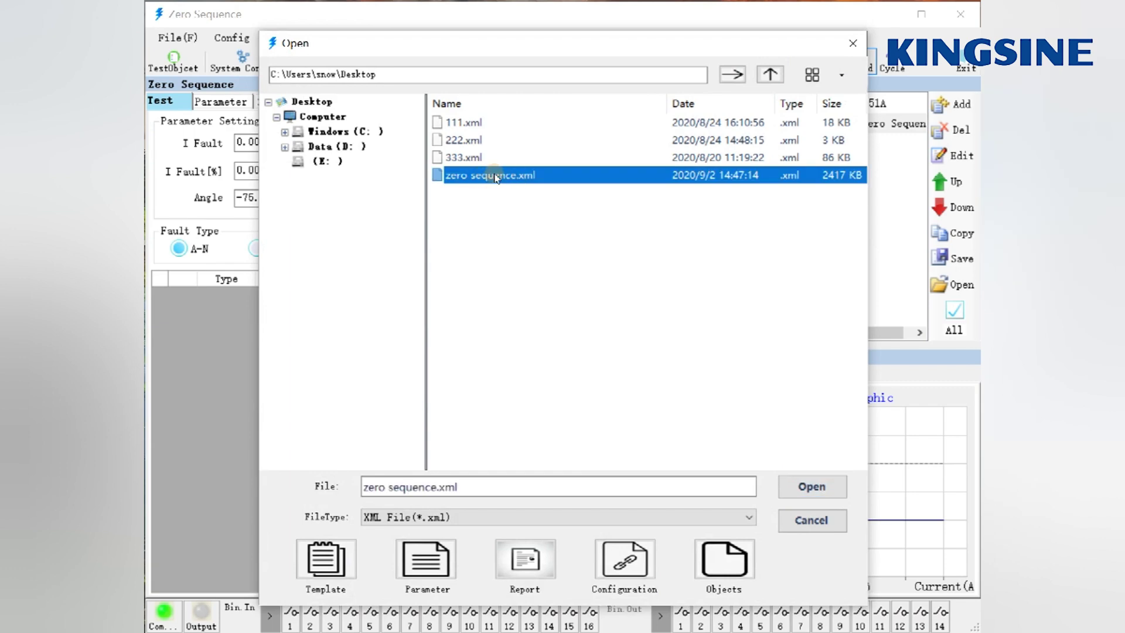
click(837, 492)
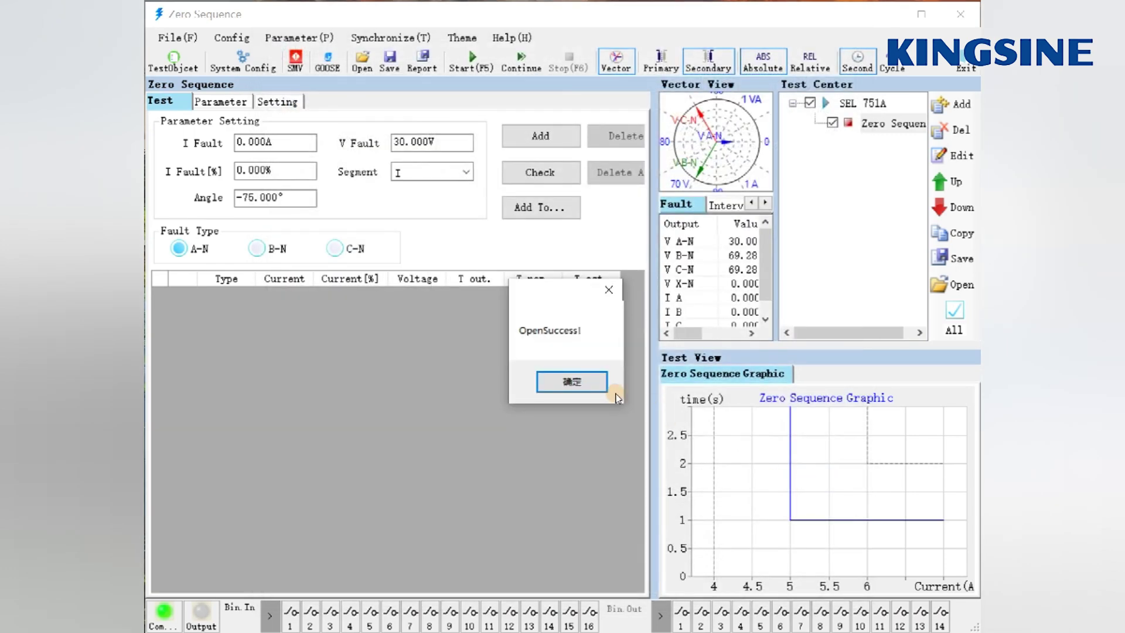
click(571, 381)
Select the Zero Sequence test item under SEL 751A and run the test starting from the first B-N point
click(890, 124)
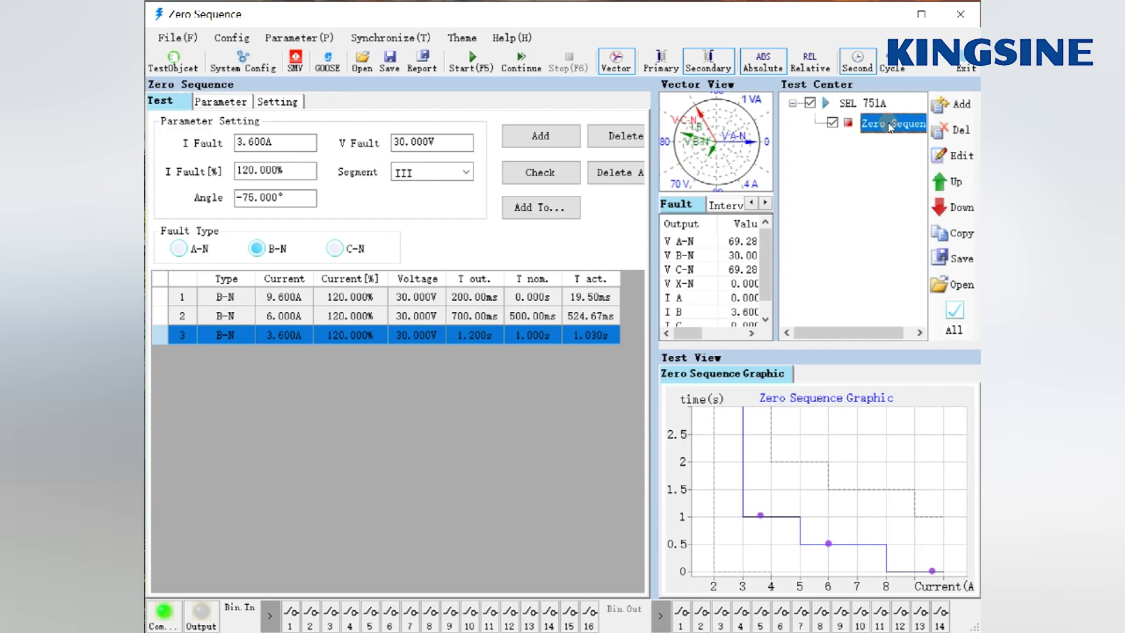
click(318, 295)
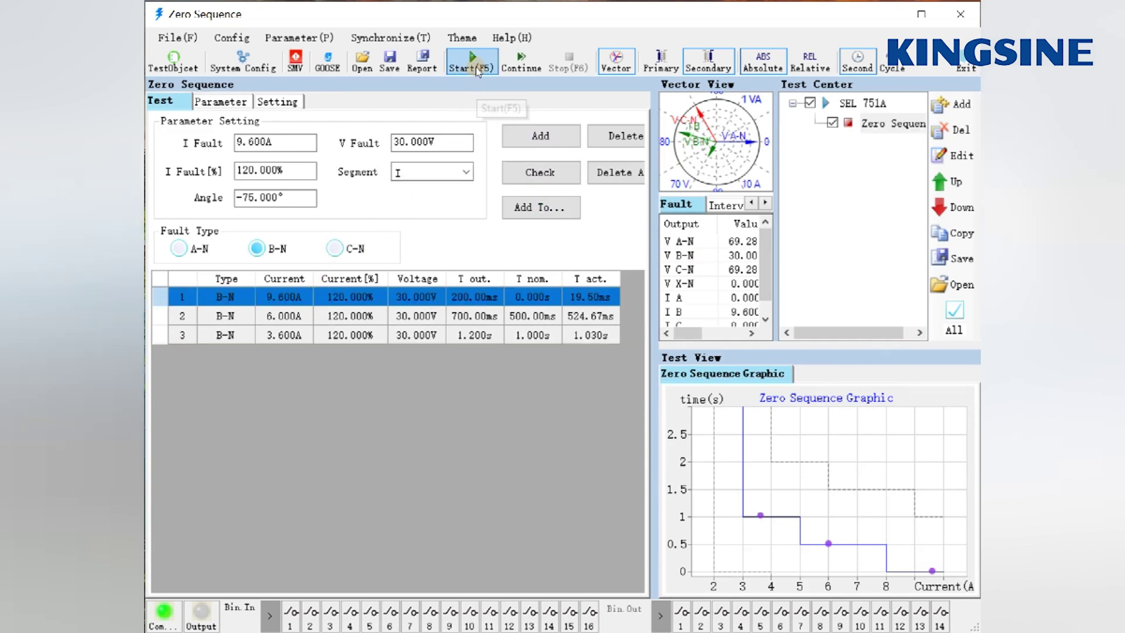
click(478, 60)
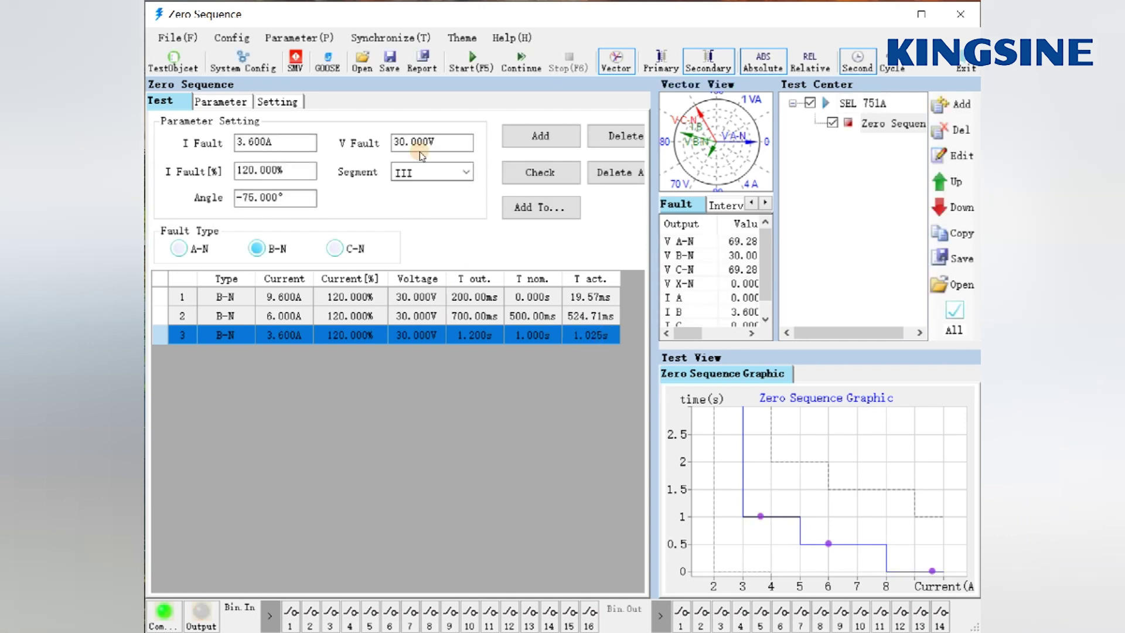
Export the test report to the desktop as an RTF file named "0 sequence"
click(413, 66)
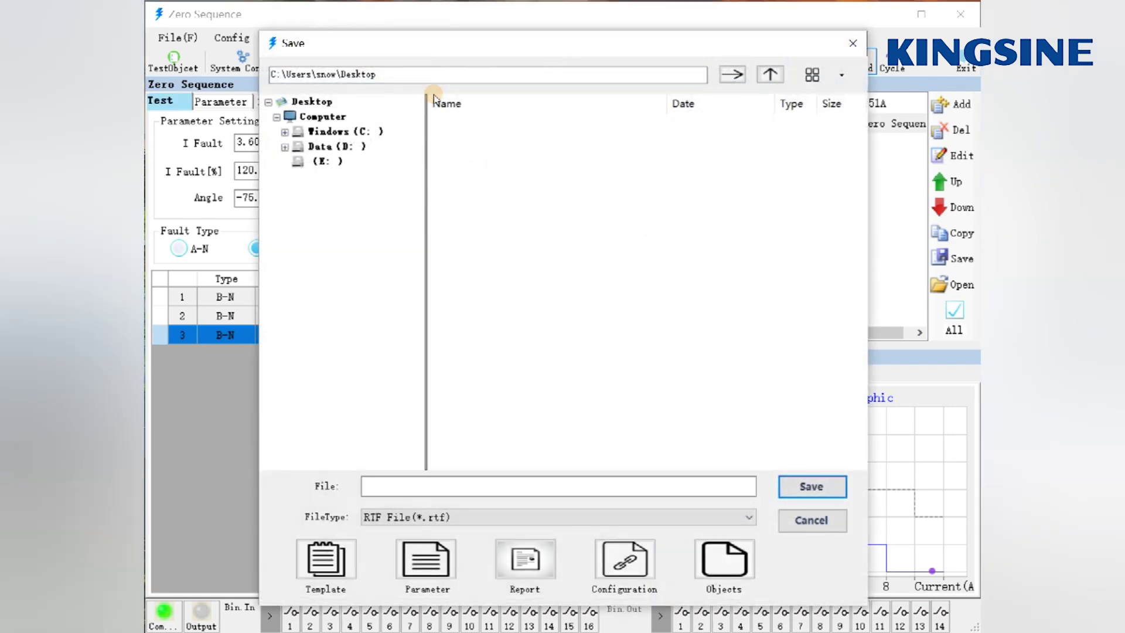
click(421, 486)
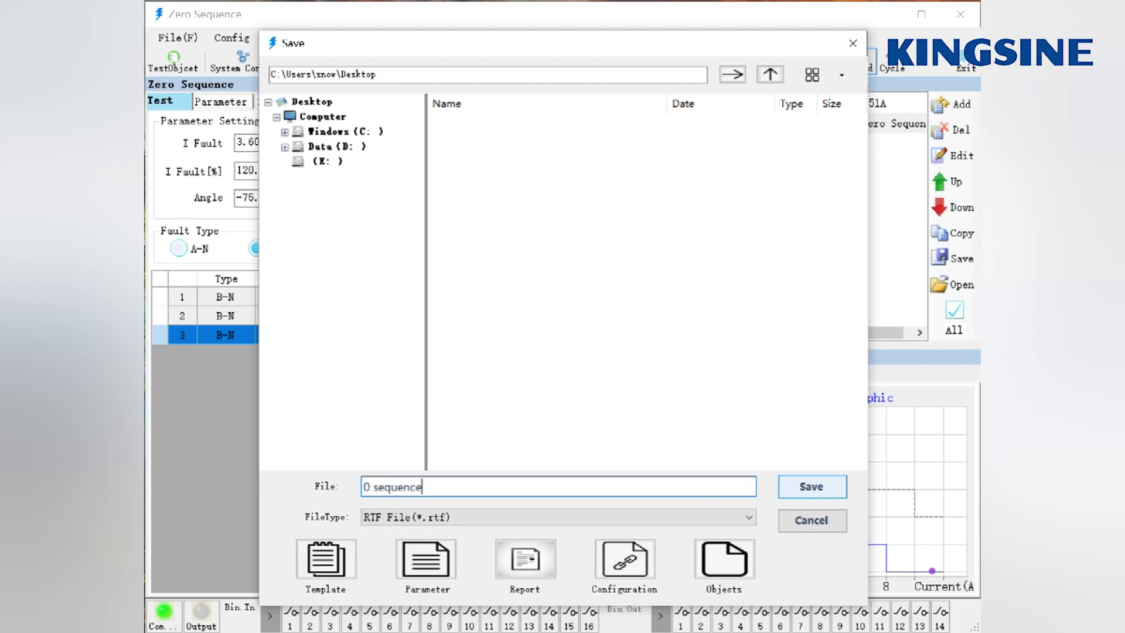
click(817, 494)
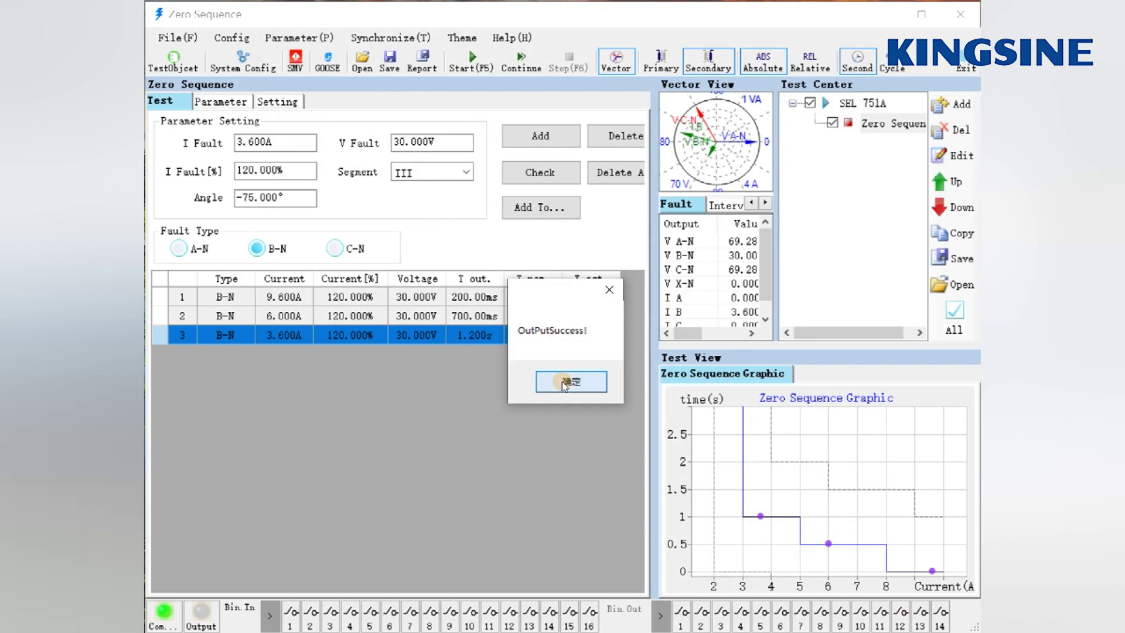
click(560, 379)
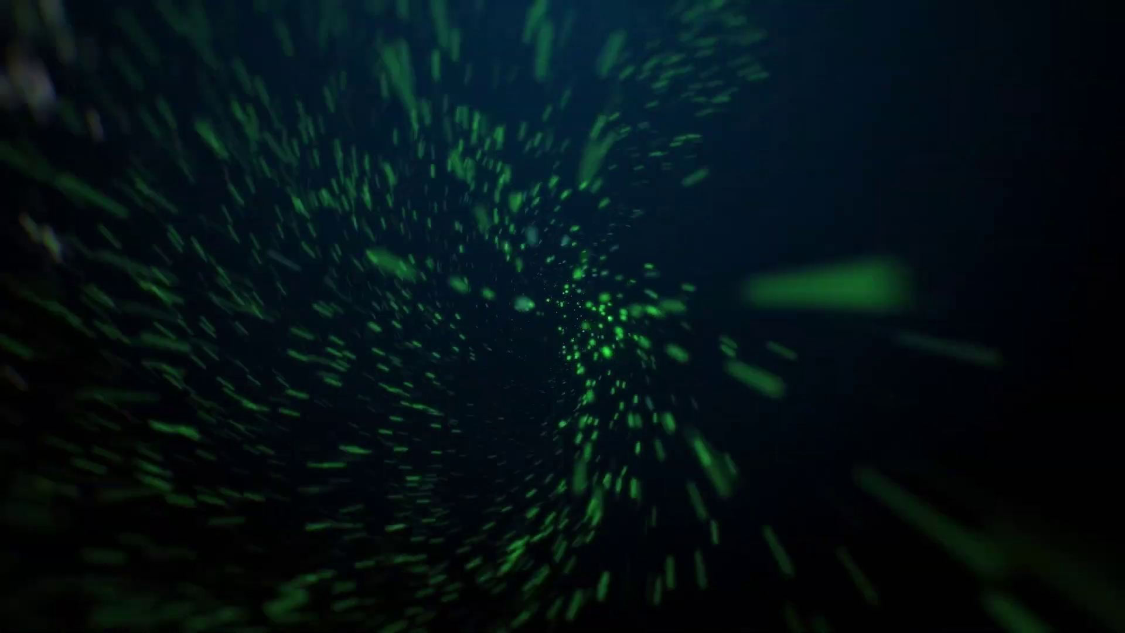